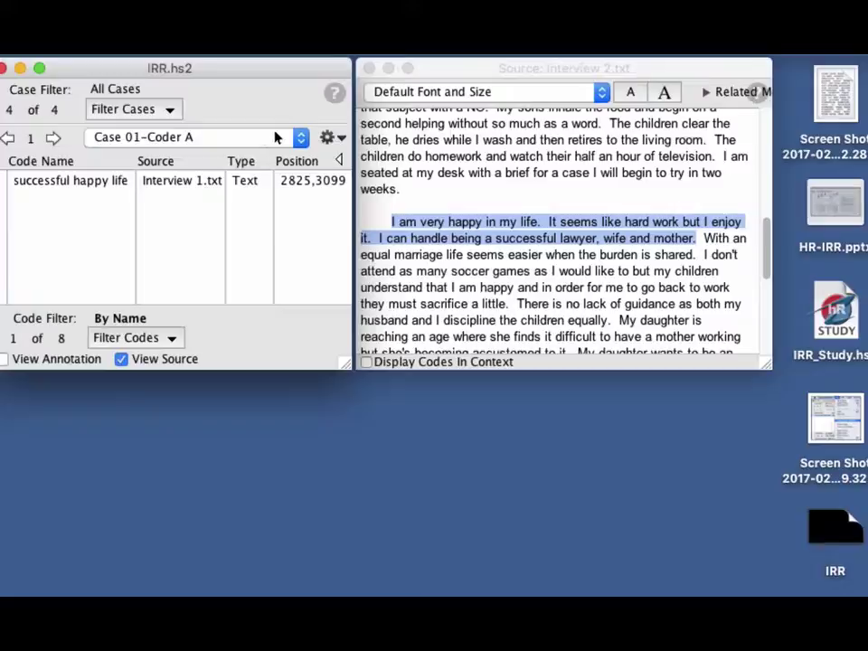
Step: View Case 01-Coder A's 'successful happy life' passage in Interview 1, then Case 01-Coder B's passage
left_click(300, 139)
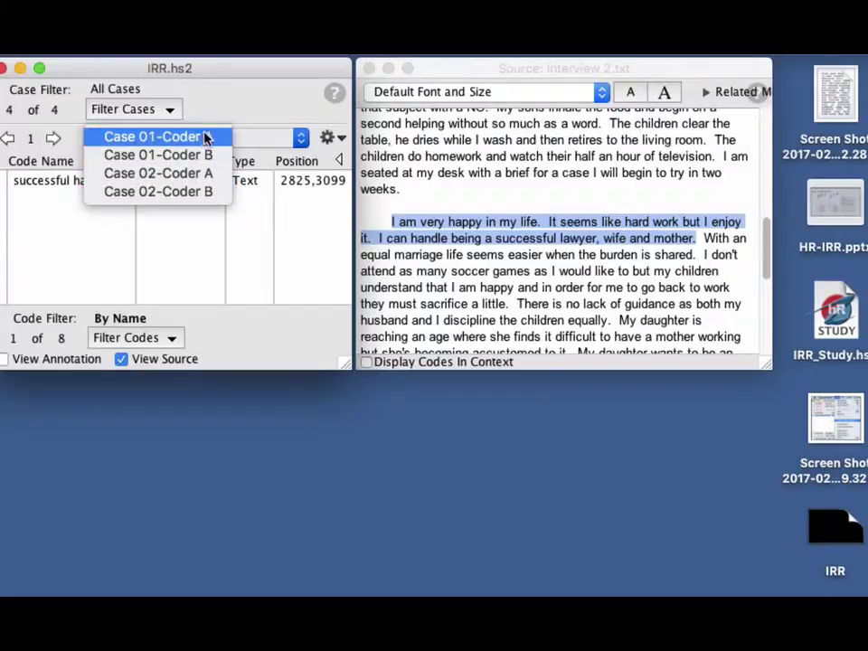
left_click(257, 112)
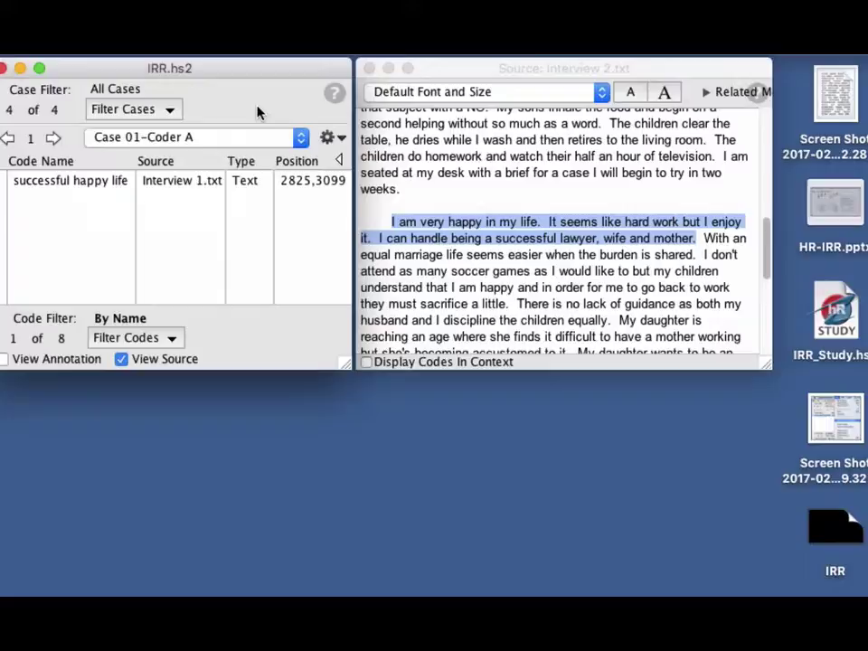
left_click(178, 185)
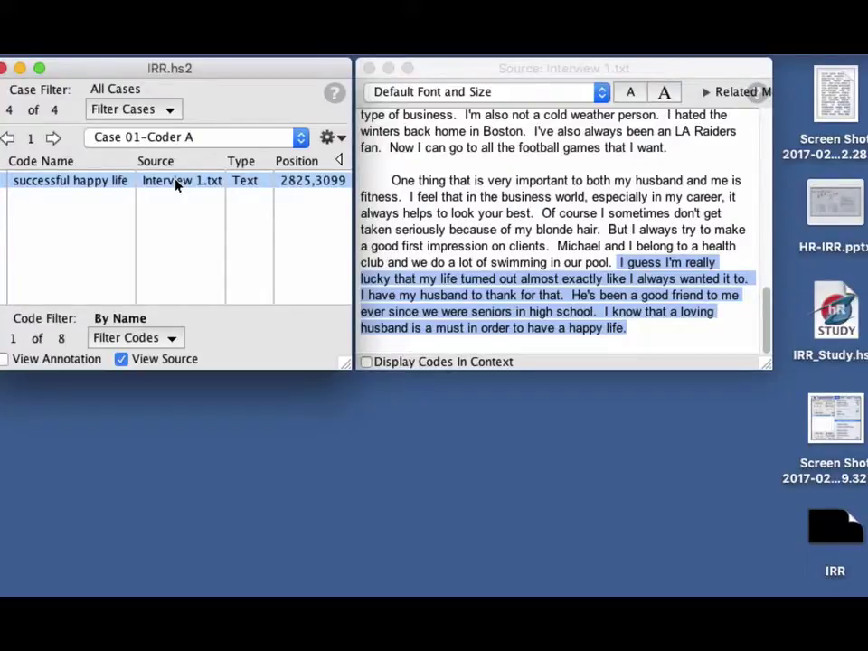
left_click(54, 138)
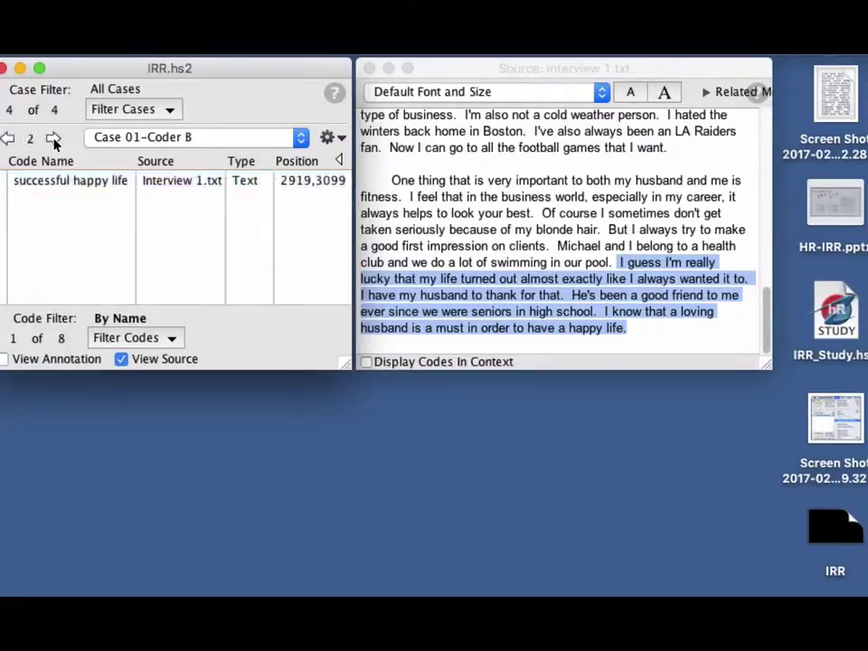
left_click(91, 189)
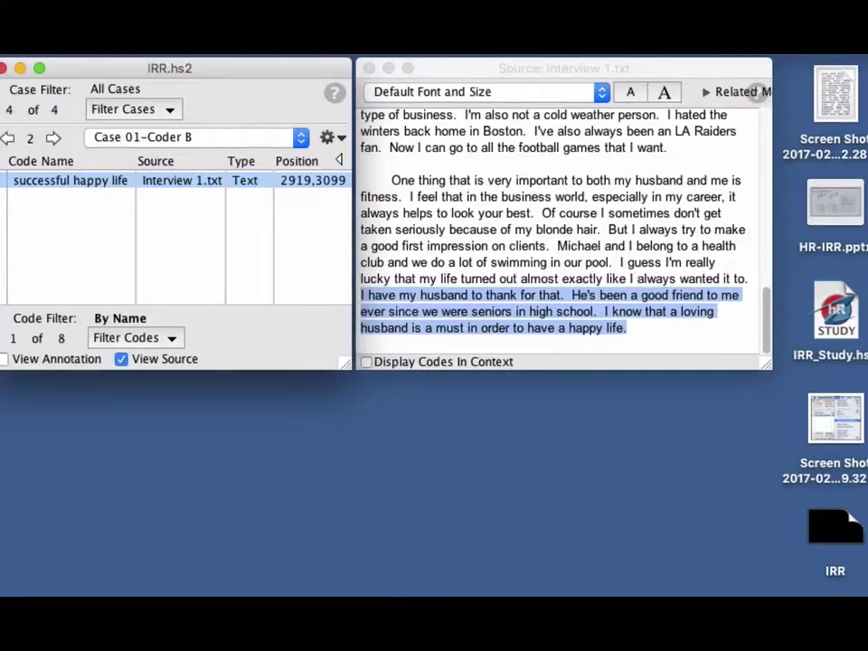
Step: Compare Case 02-Coder A's and Coder B's 'successful happy life' passages, both at Interview 2.txt 1884,2010
left_click(53, 137)
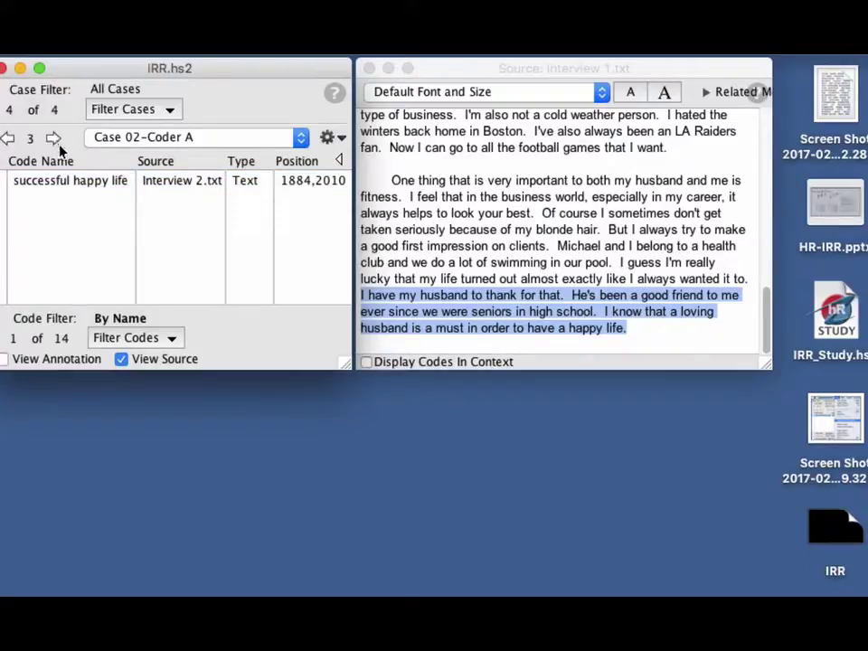
left_click(71, 183)
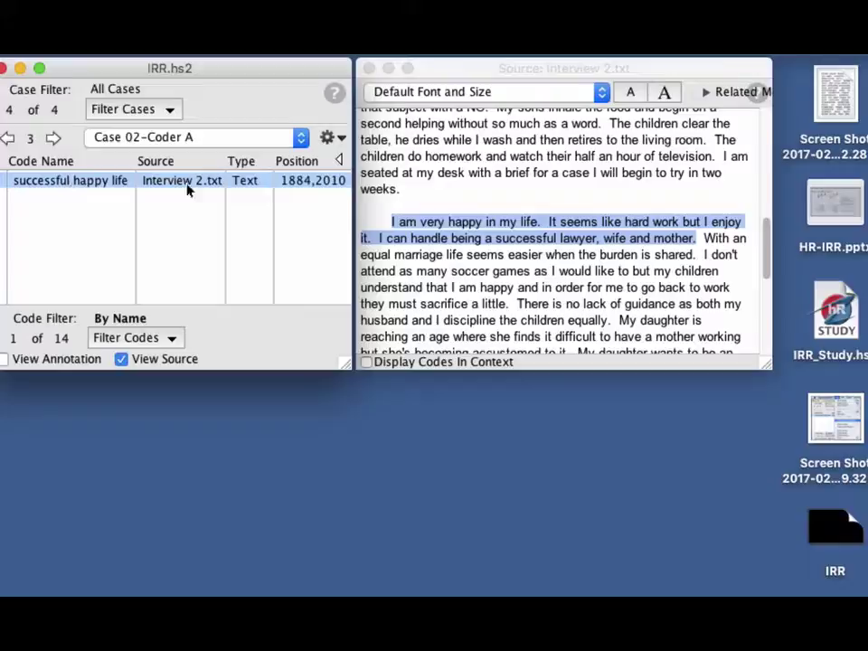
left_click(54, 137)
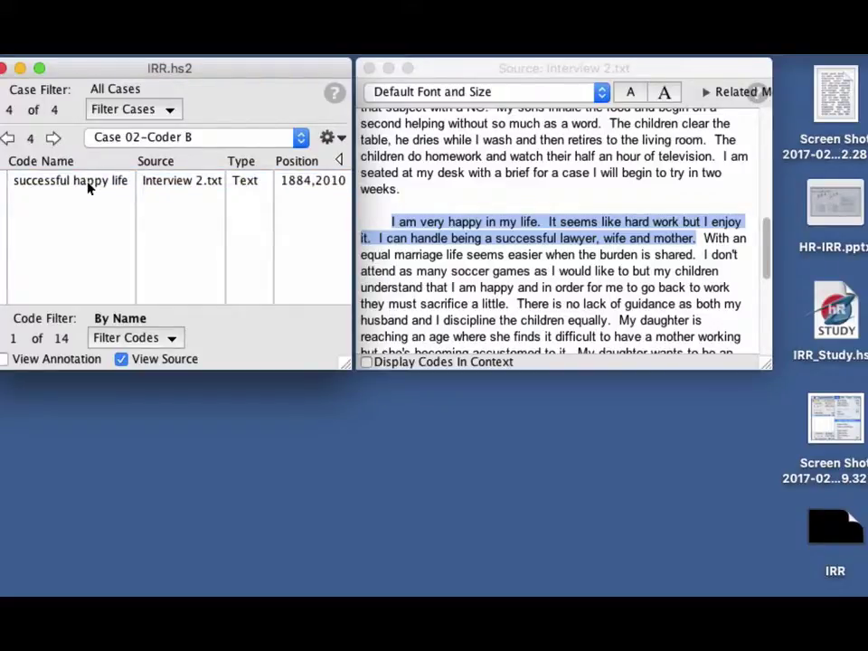
left_click(89, 188)
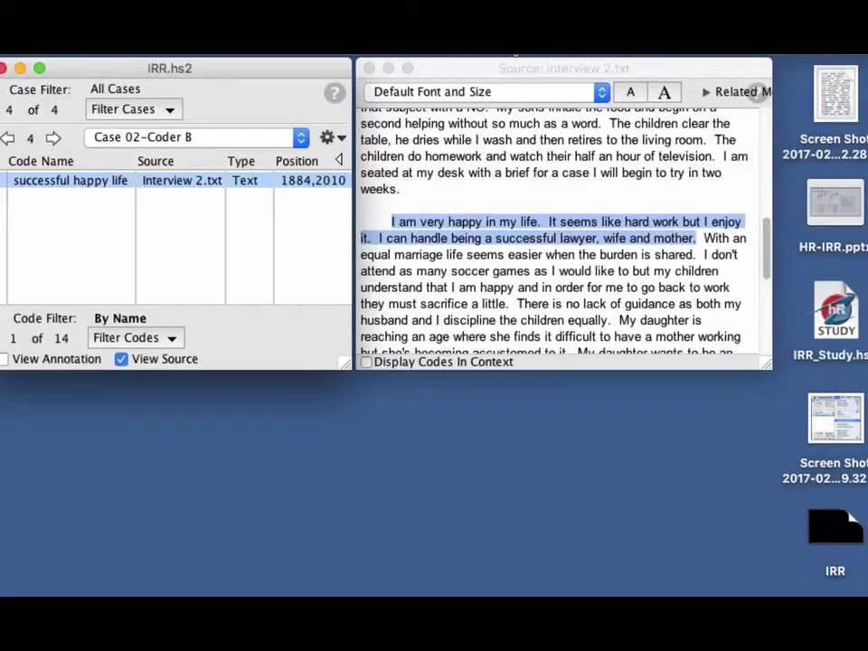
left_click(512, 48)
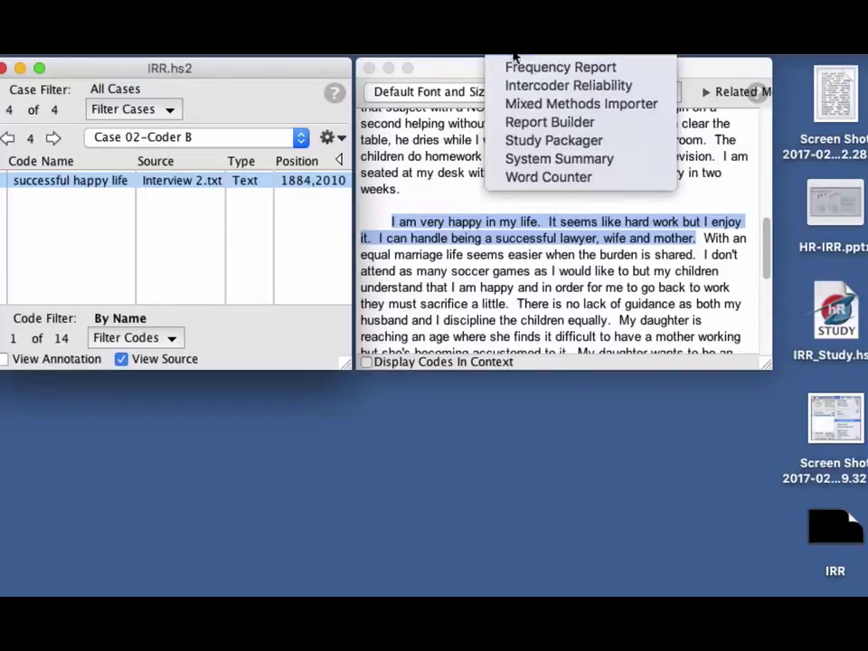
left_click(546, 125)
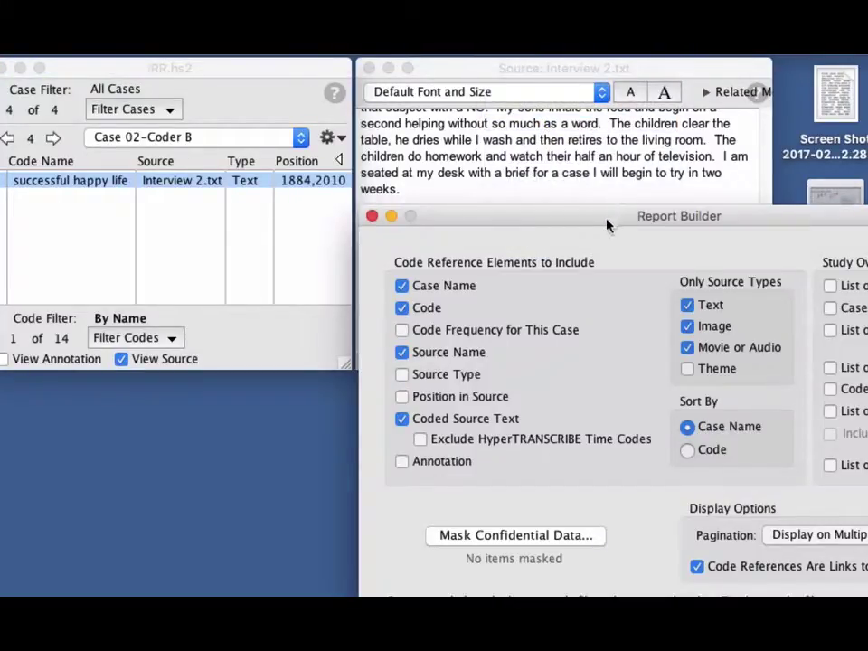
left_click_drag(603, 220, 325, 125)
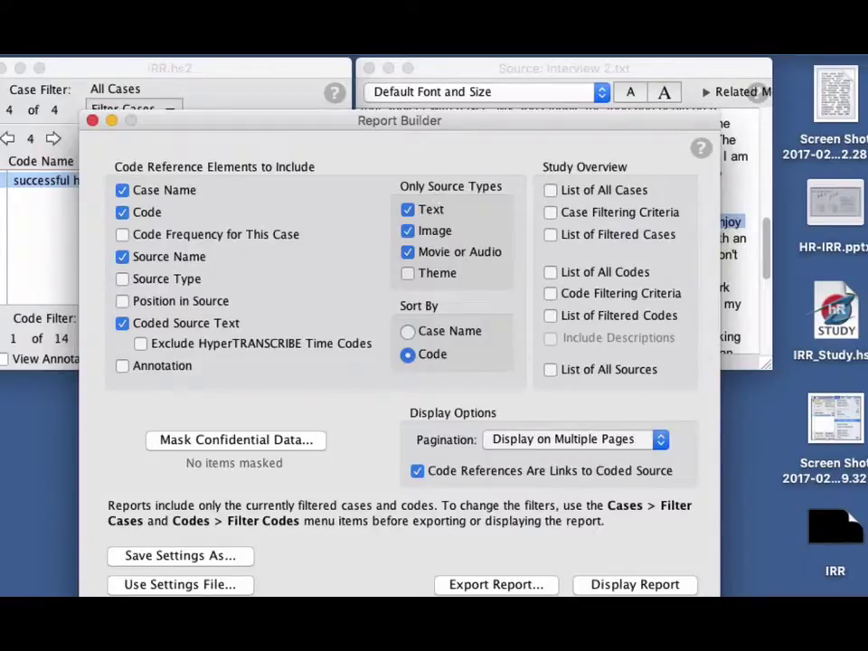
left_click(638, 586)
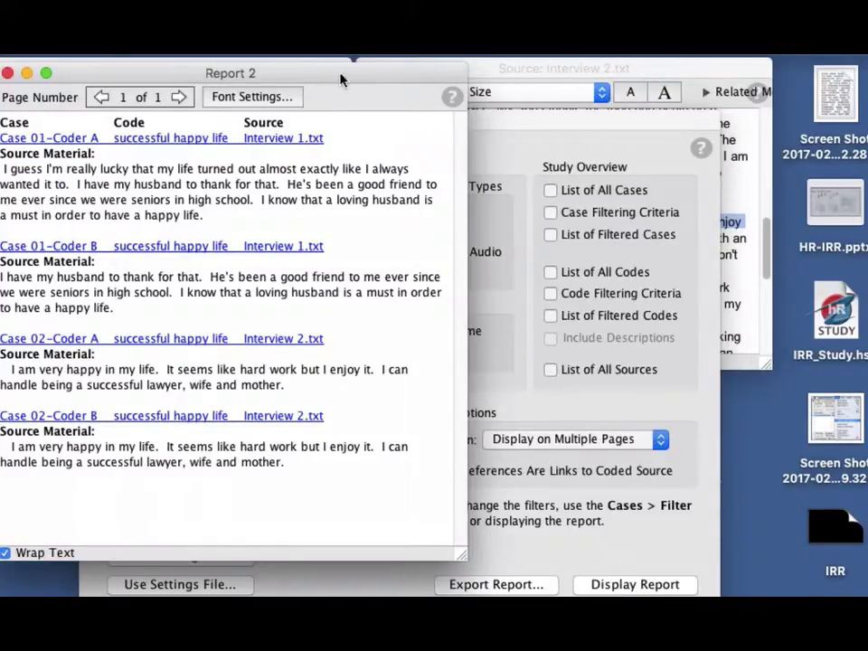
left_click_drag(341, 79, 463, 112)
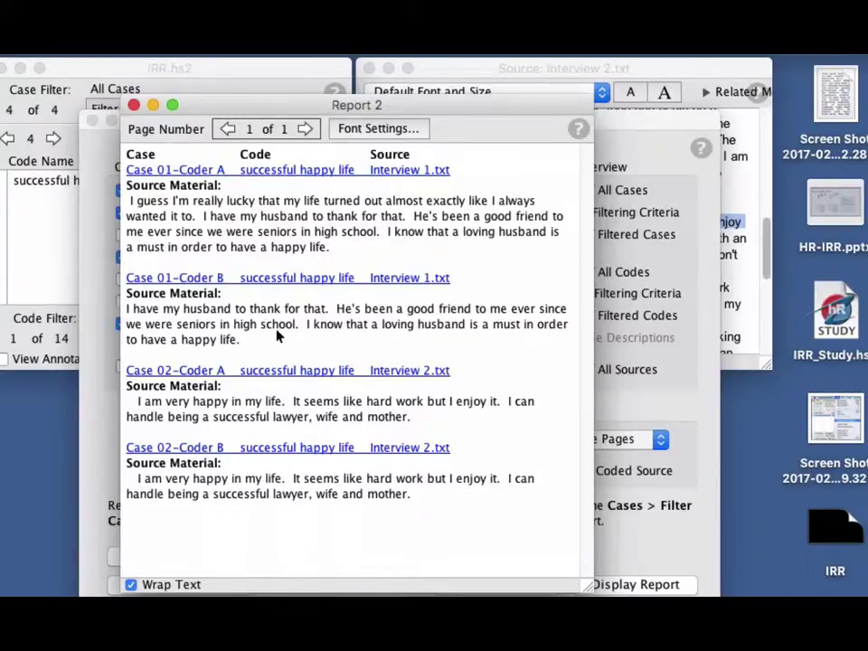
left_click(134, 107)
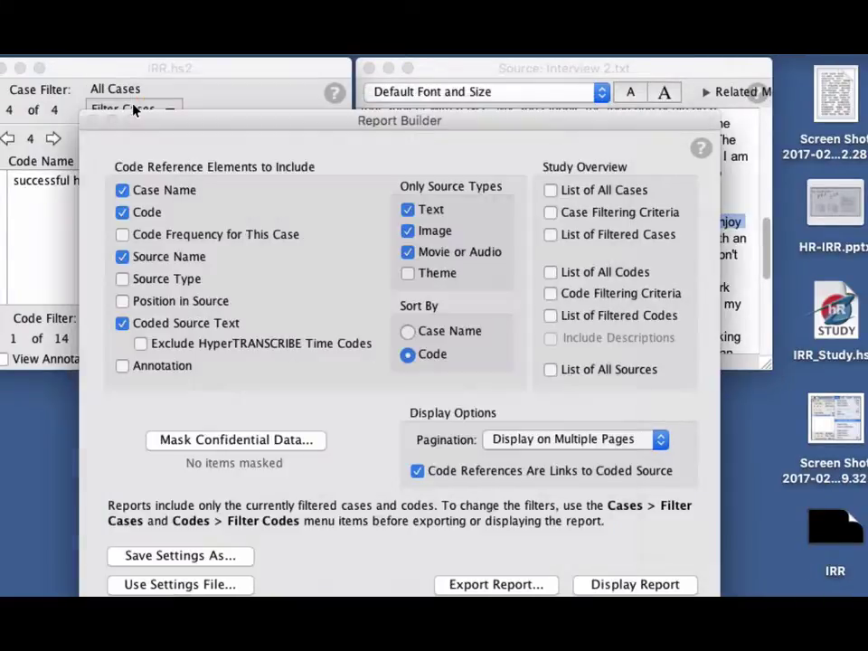
left_click(92, 118)
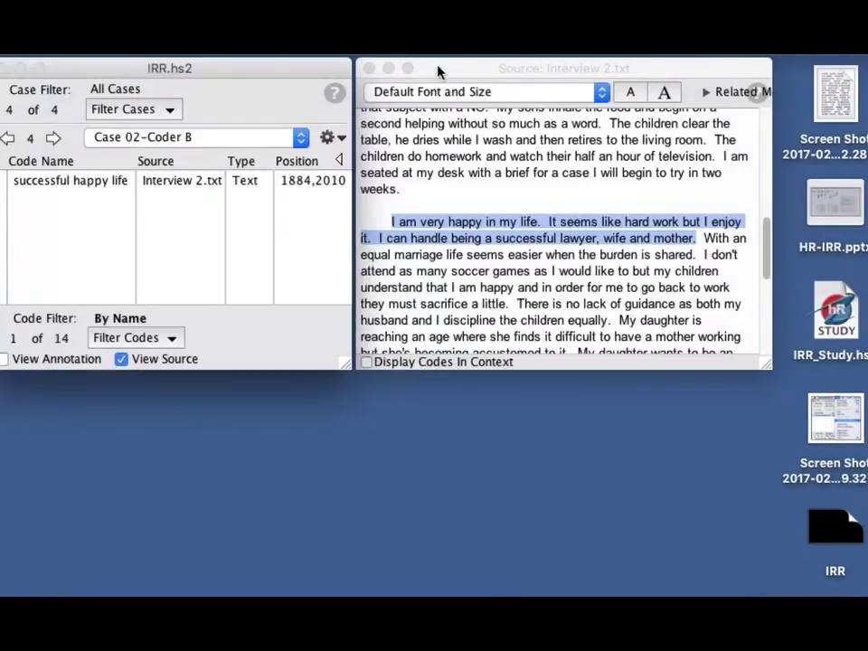
Step: Launch Tools > Intercoder Reliability, move its window into view, and open Group Cases by Coder
left_click(521, 56)
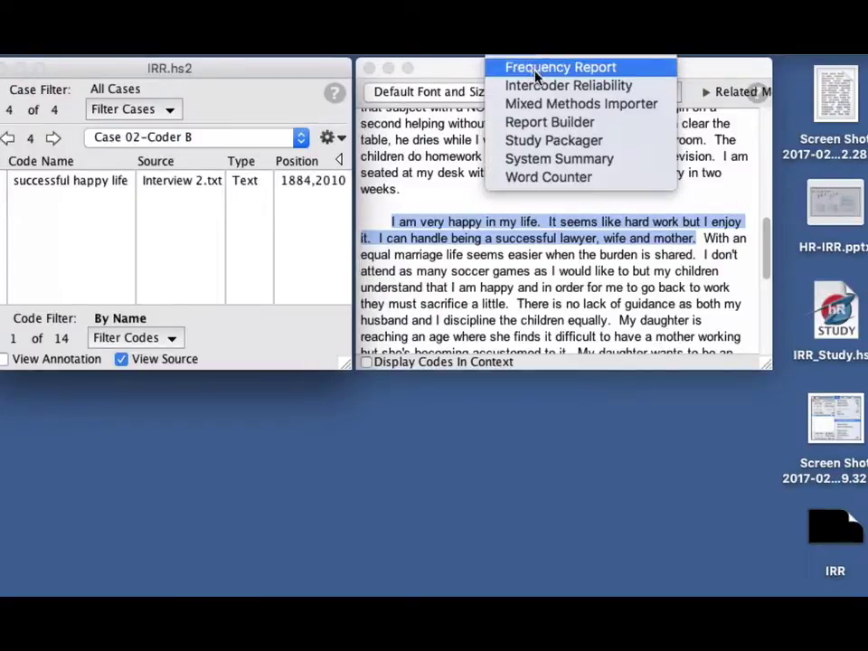
left_click(638, 86)
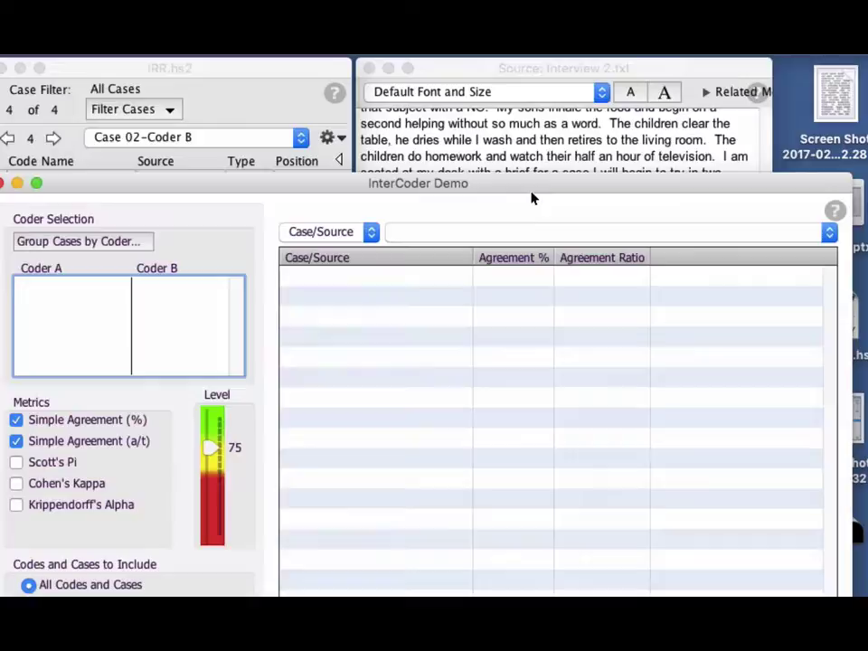
left_click_drag(528, 188, 542, 68)
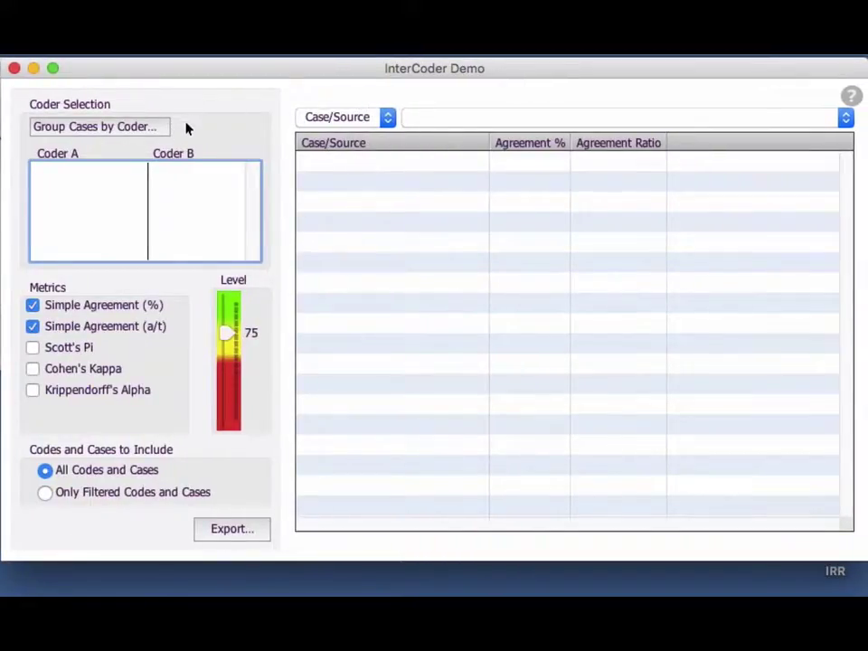
left_click(112, 134)
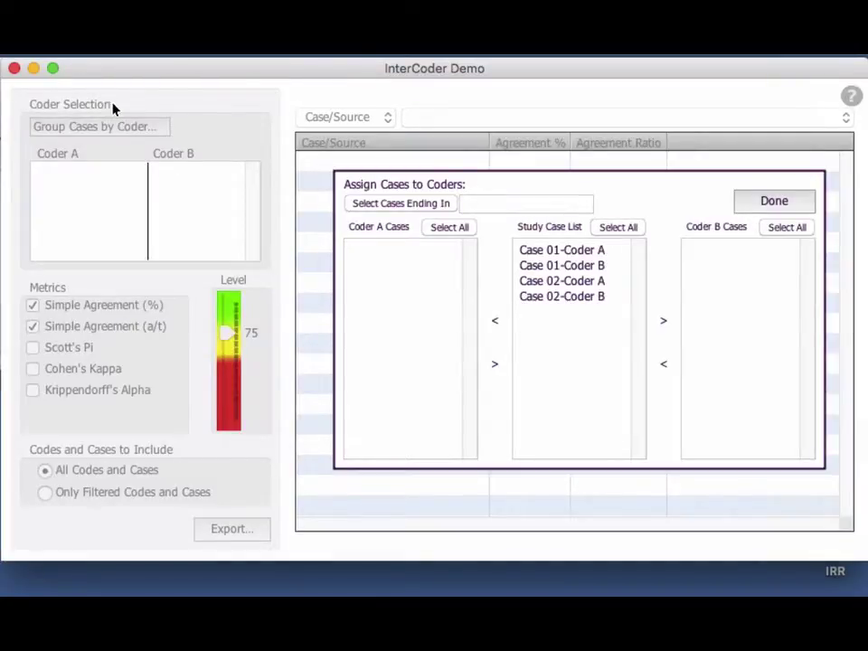
Step: Assign the cases ending in 'a' to Coder A and the remaining cases to Coder B
left_click(572, 252)
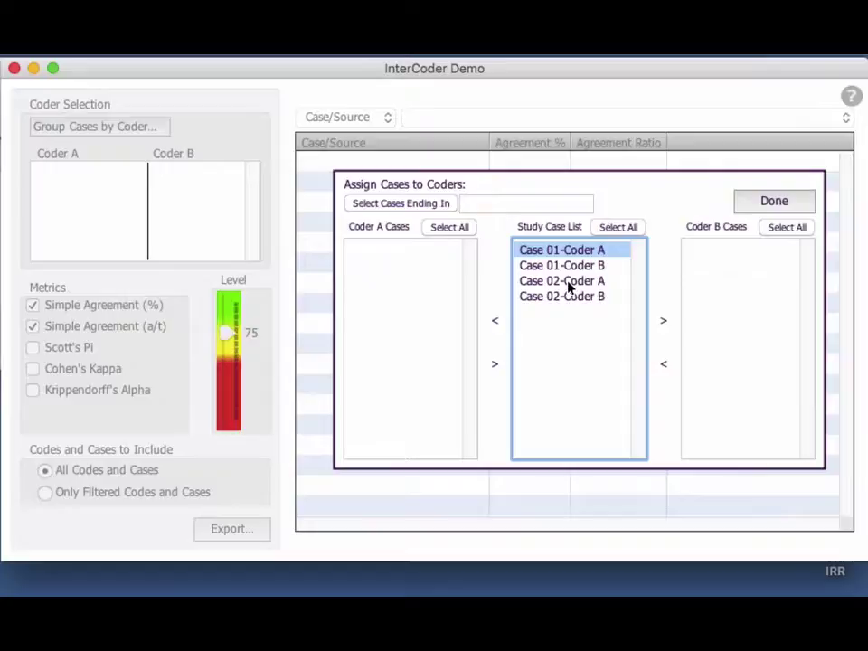
left_click(568, 281, "super")
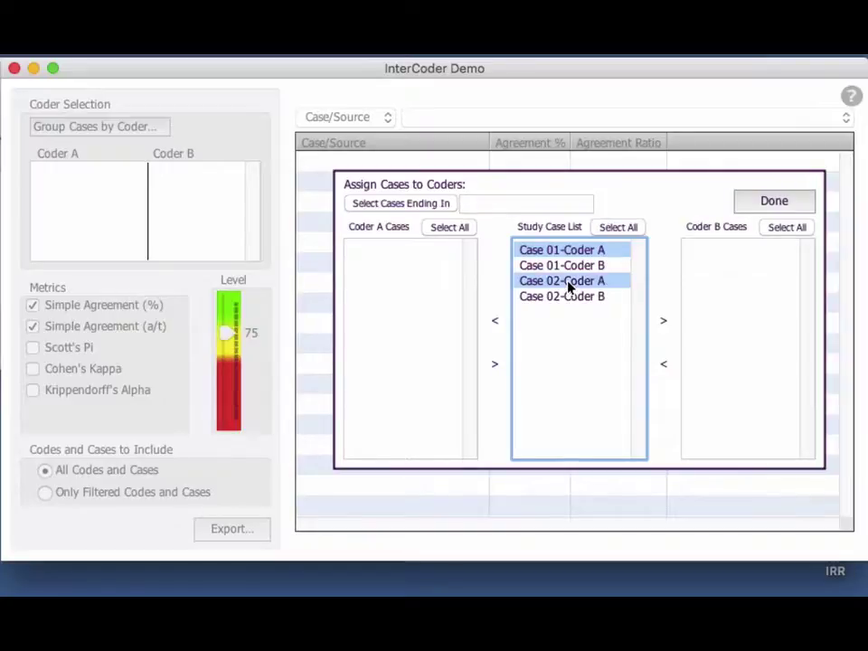
left_click(533, 205)
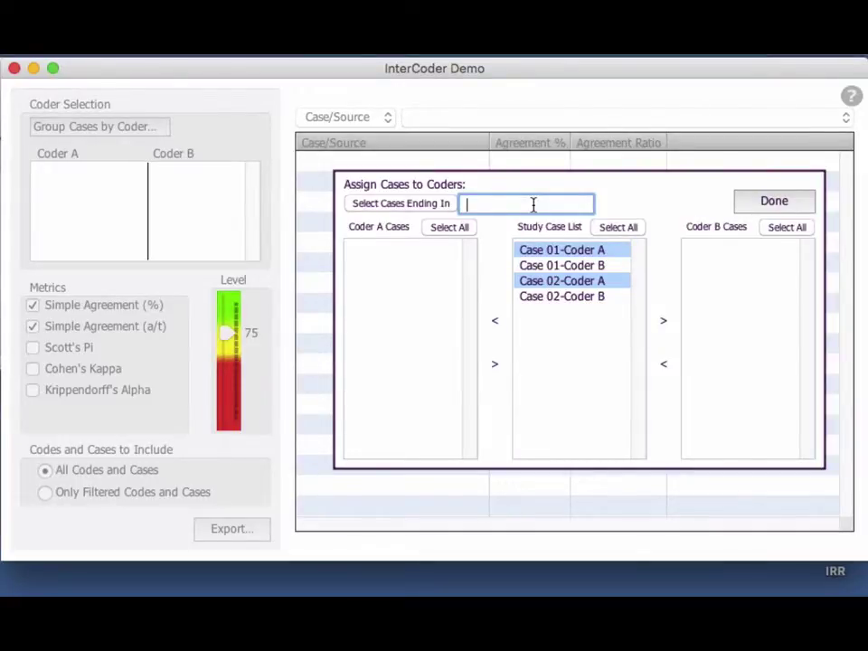
type("a")
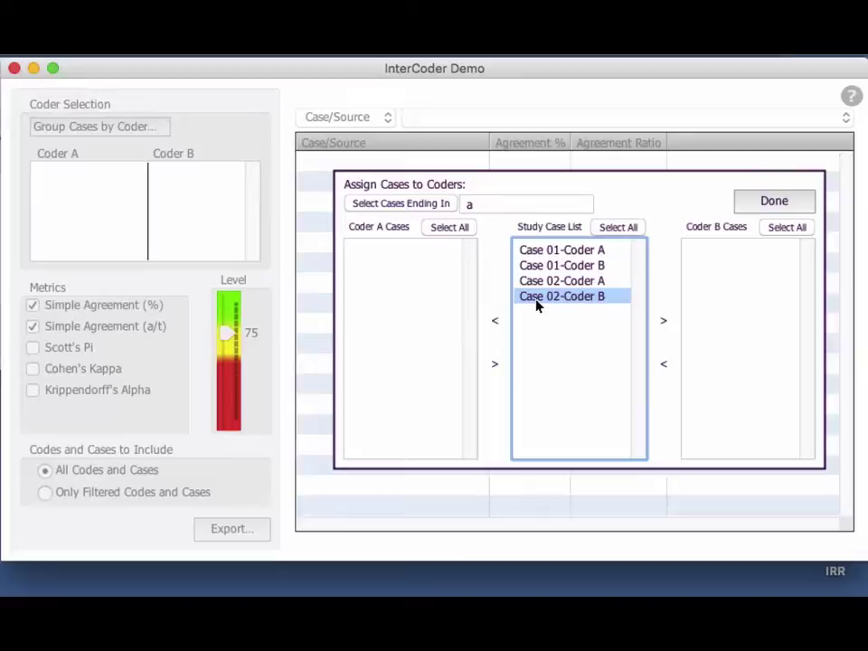
left_click(488, 207)
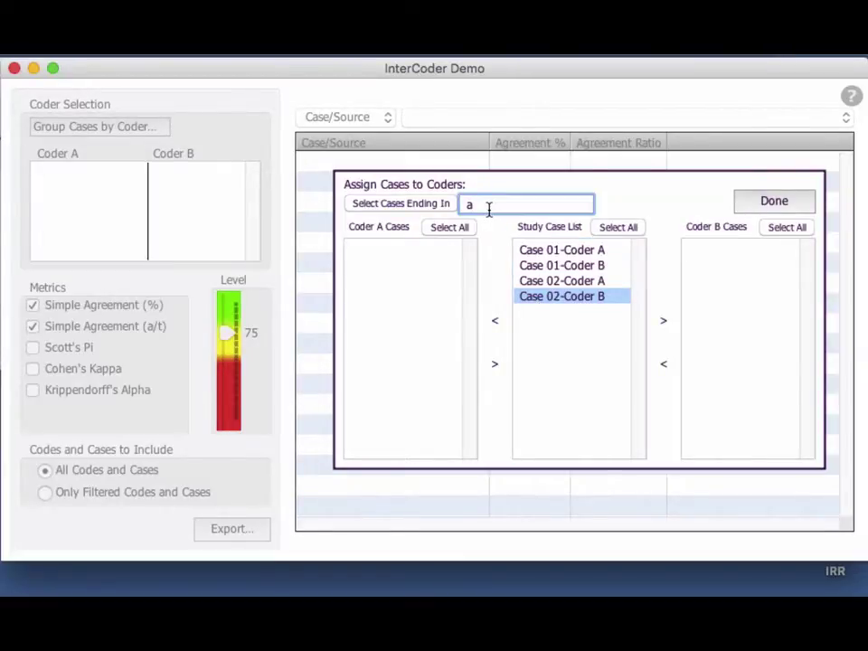
key("Return")
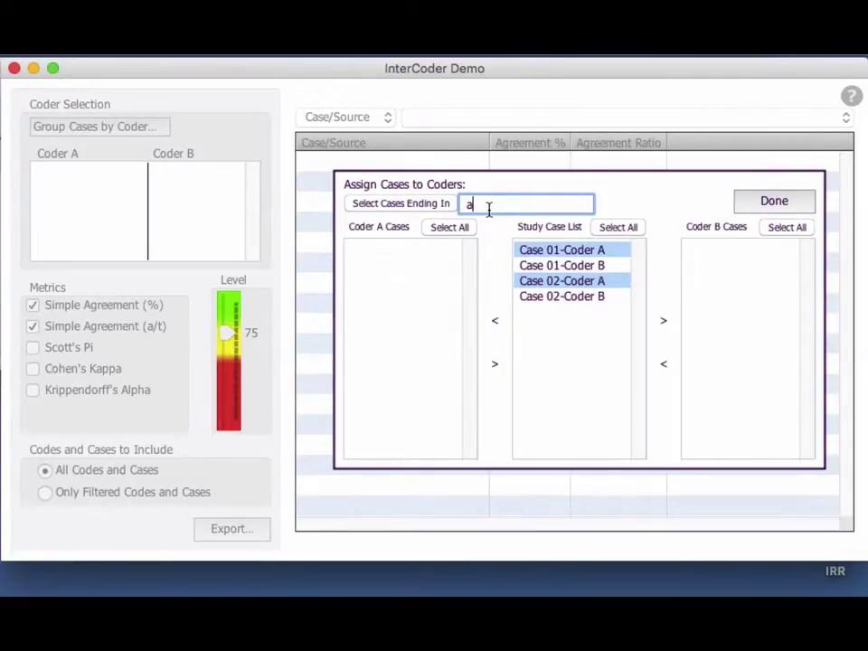
left_click(493, 323)
left_click(619, 227)
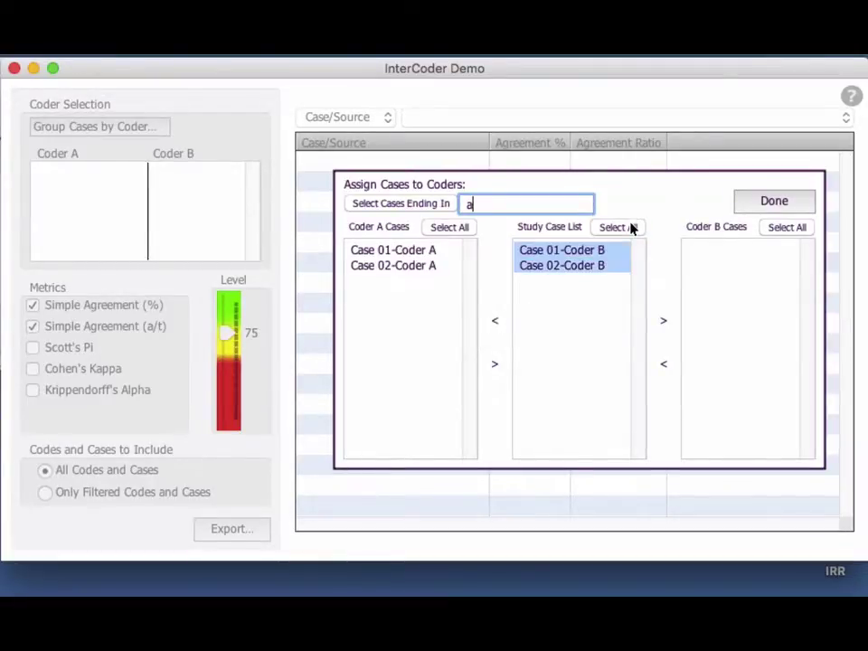
left_click(664, 323)
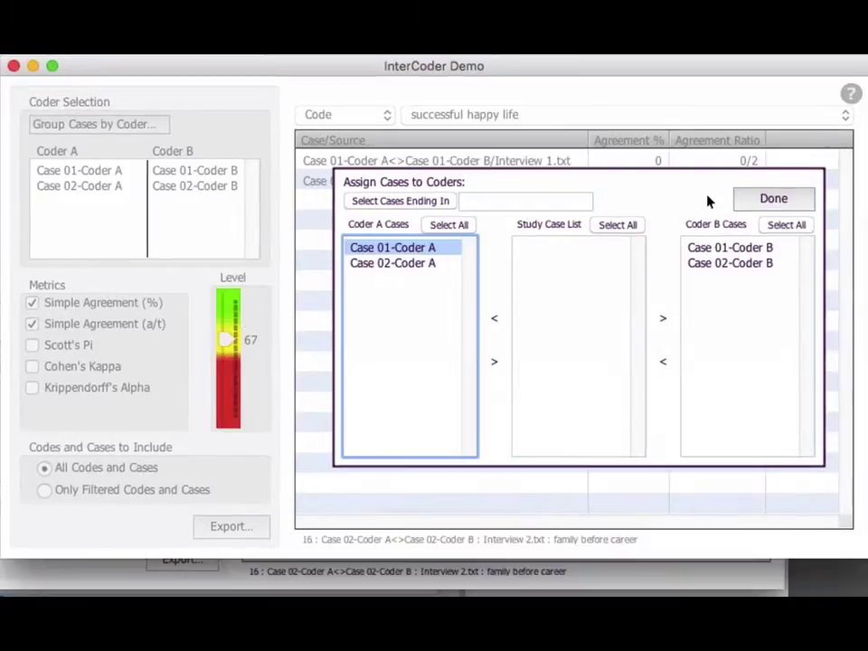
Step: Close the Assign Cases to Coders dialog with Done to show the Interview 1 agreement table
left_click(790, 198)
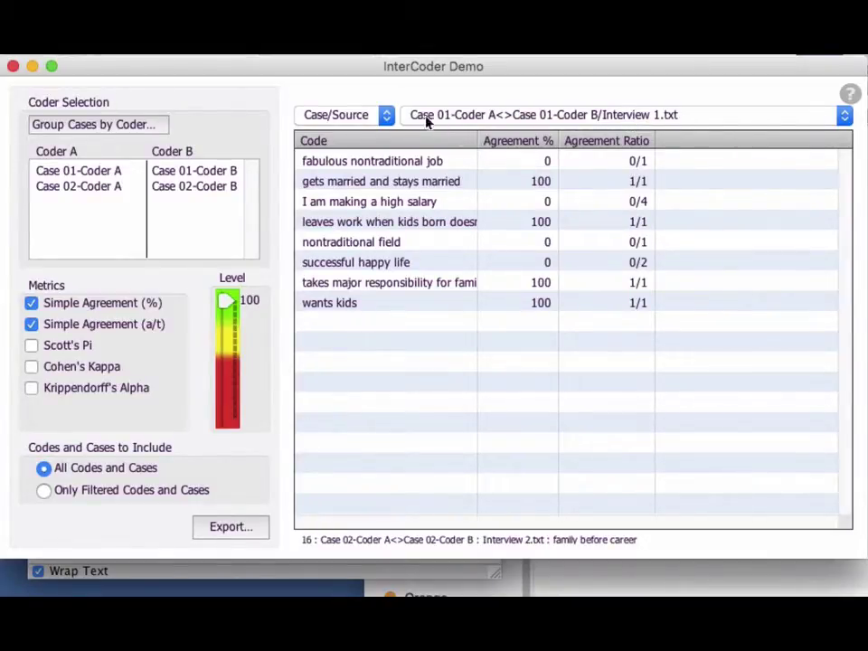
Step: Group results by Code and pick 'successful happy life': Interview 1 at 0% (0/2), Interview 2 at 100% (1/1)
left_click(360, 118)
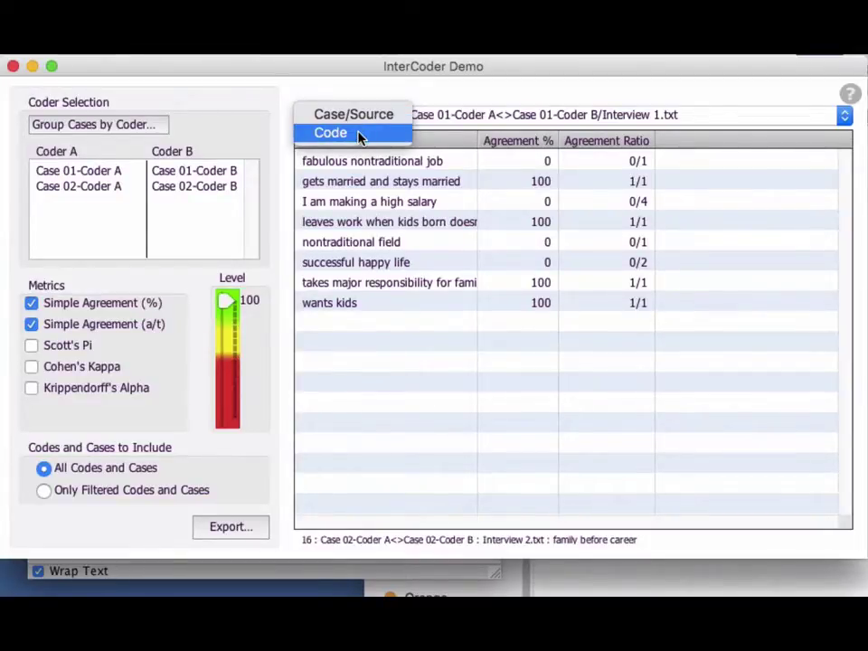
left_click(359, 136)
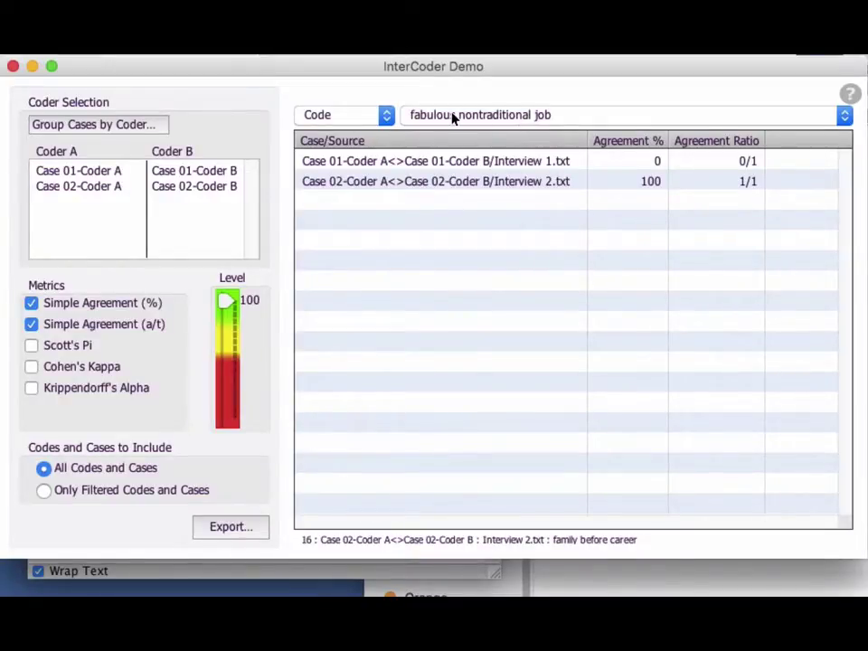
left_click(562, 116)
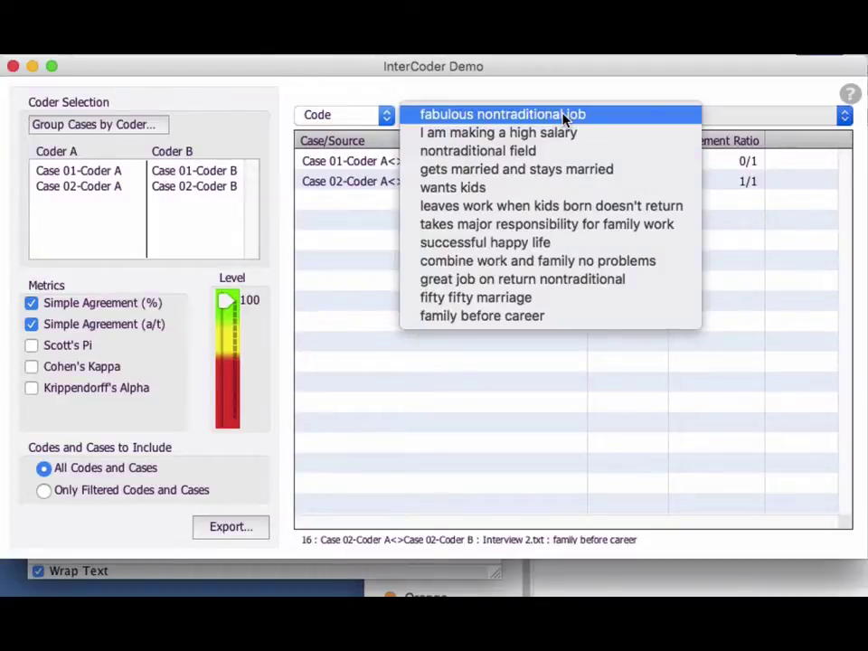
left_click(557, 246)
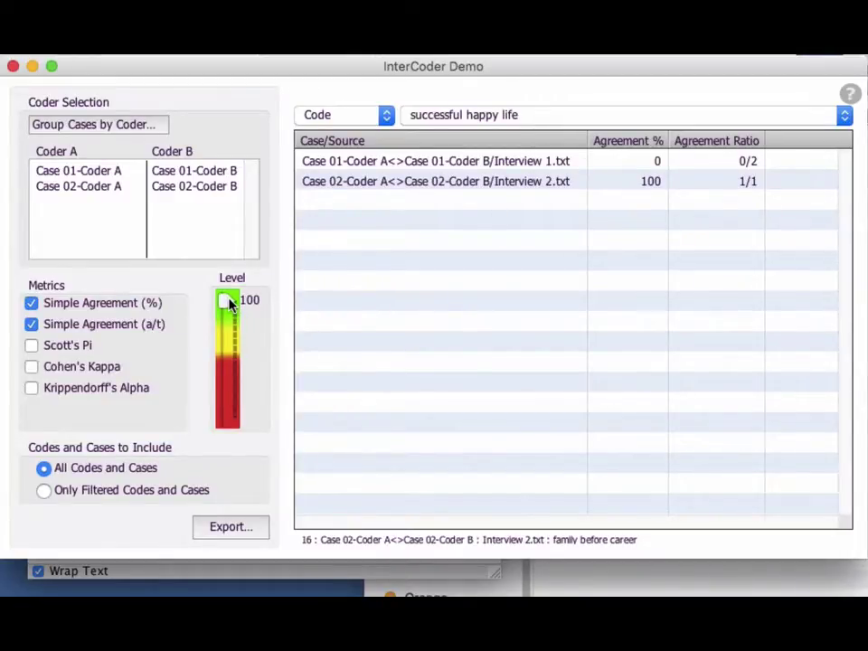
Step: Drag the Level slider down from 100 to 67
left_click_drag(225, 302, 229, 345)
Step: Bring Report 3's coded passages forward and into view, then switch to TextWrangler
left_click(383, 573)
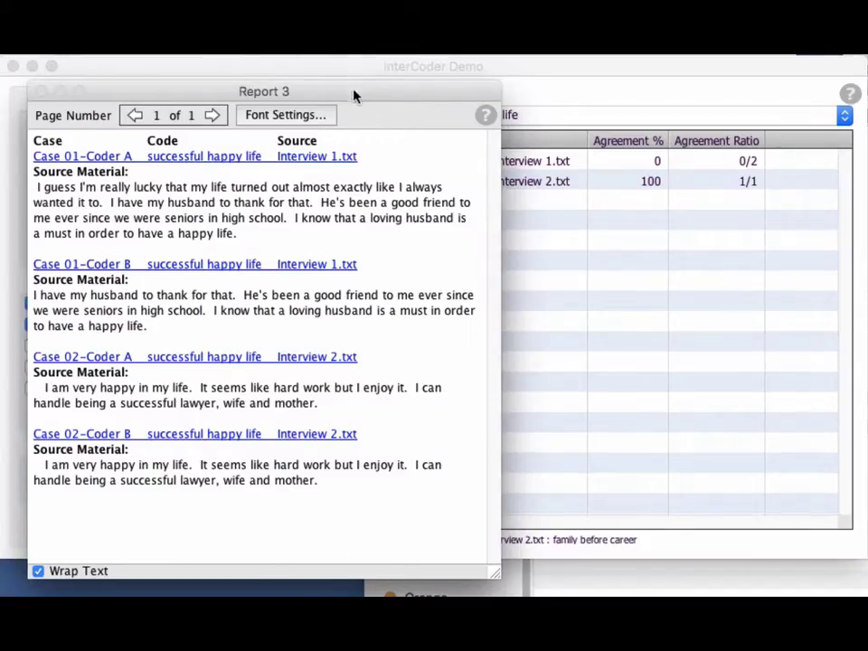
left_click_drag(355, 96, 377, 69)
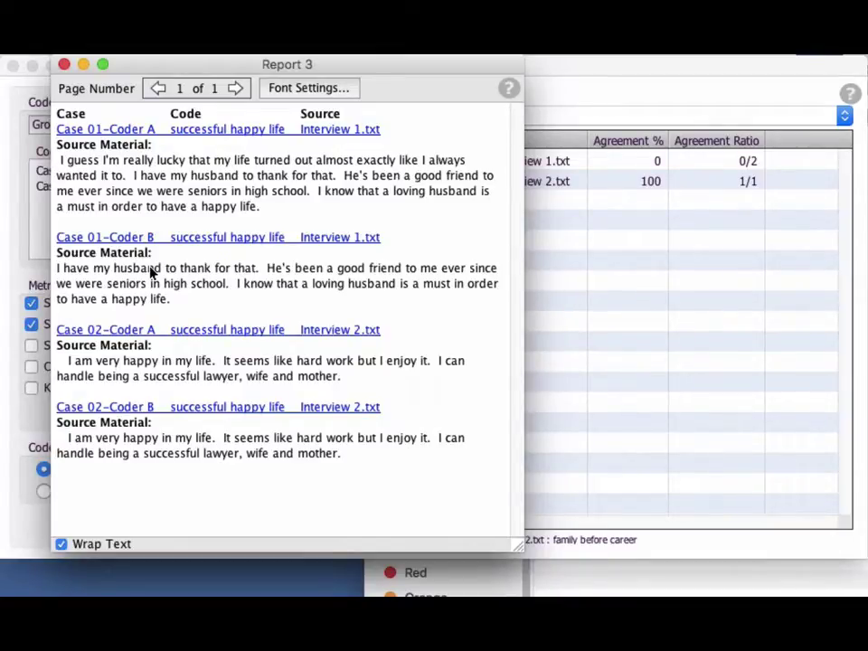
key("super+Tab")
key("super+Tab")
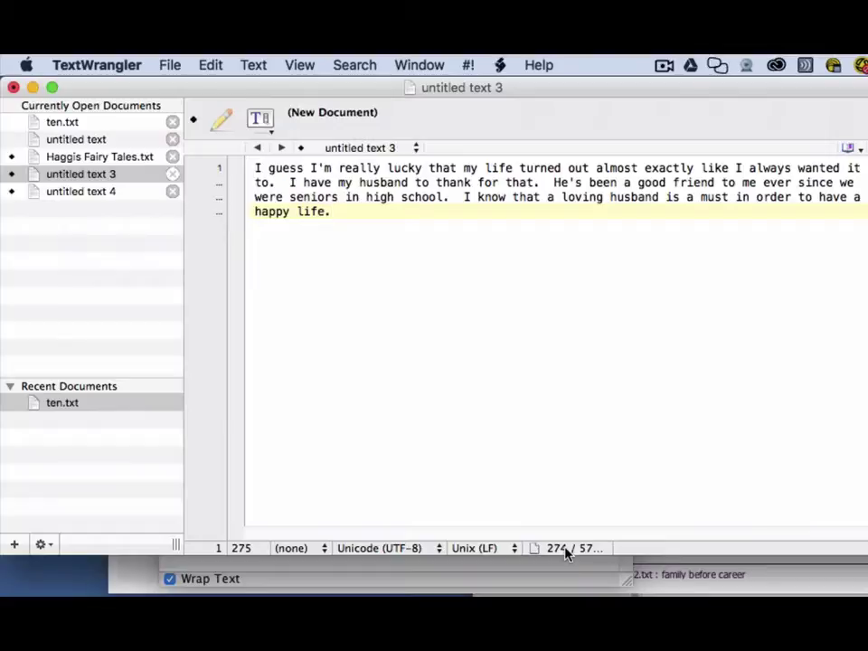
Step: Show Coder B's 181-character Interview 1 passage in untitled text 4
left_click(90, 191)
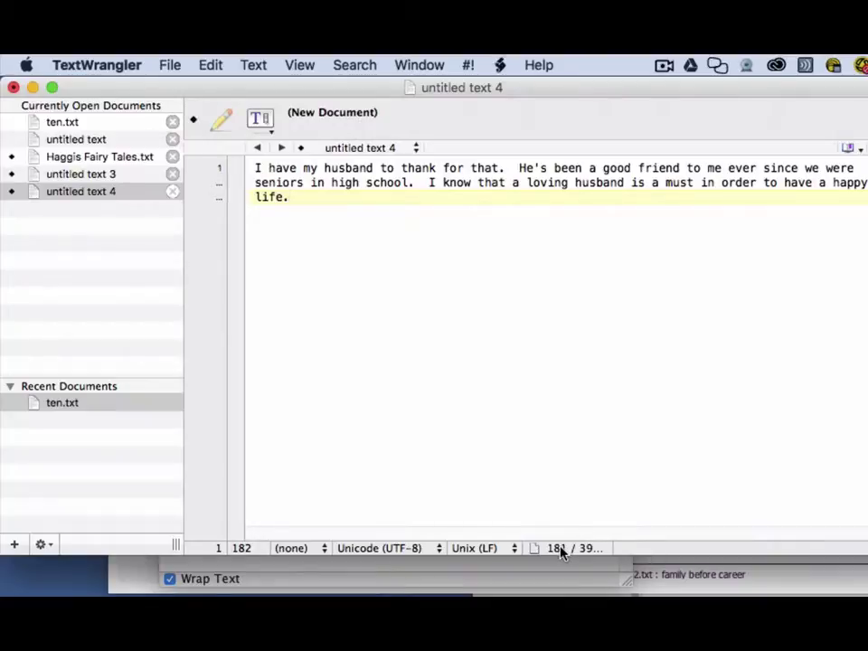
mouse_move(562, 554)
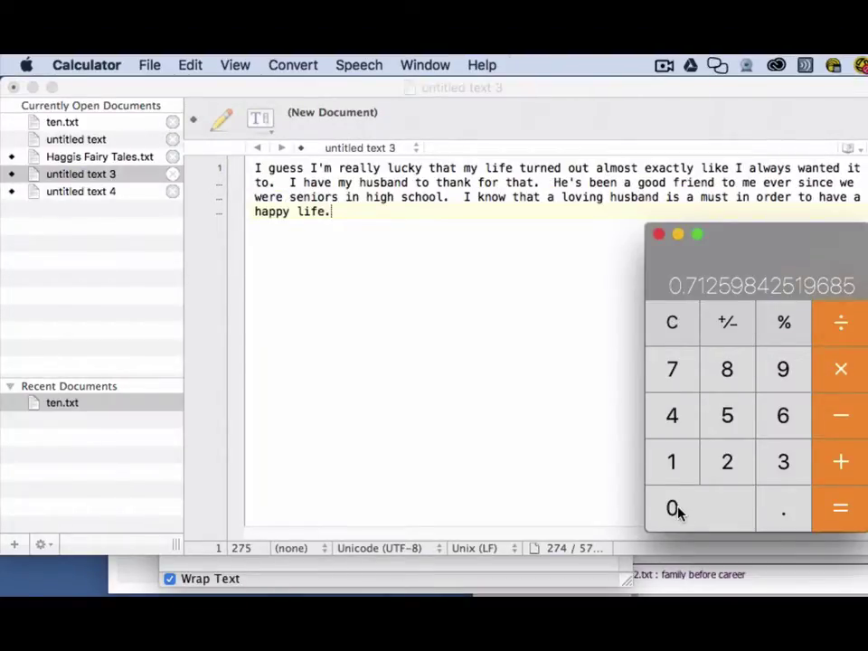
Step: Compute 181 ÷ 274 = 0.66058394160584 in Calculator, then return to HyperRESEARCH
left_click(671, 321)
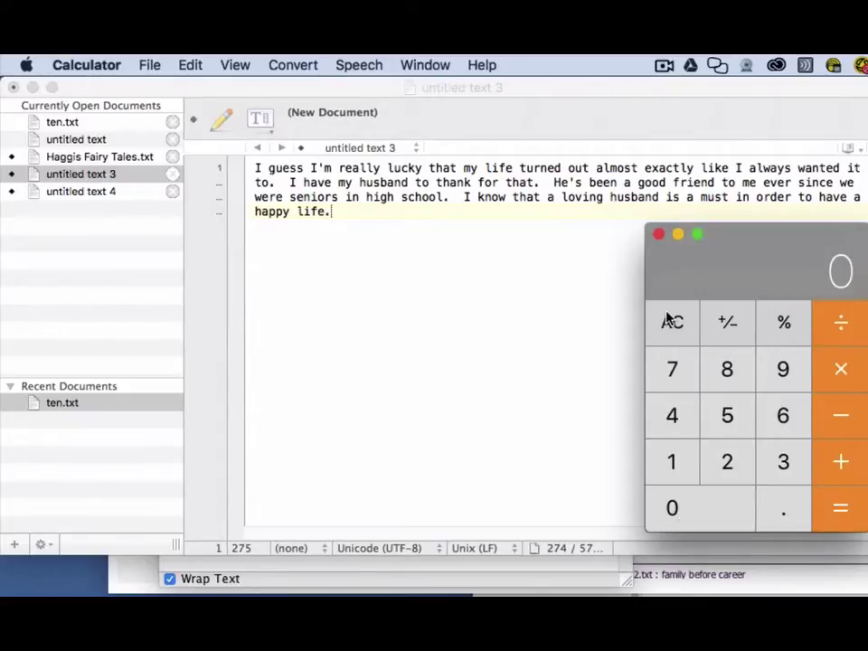
left_click(681, 468)
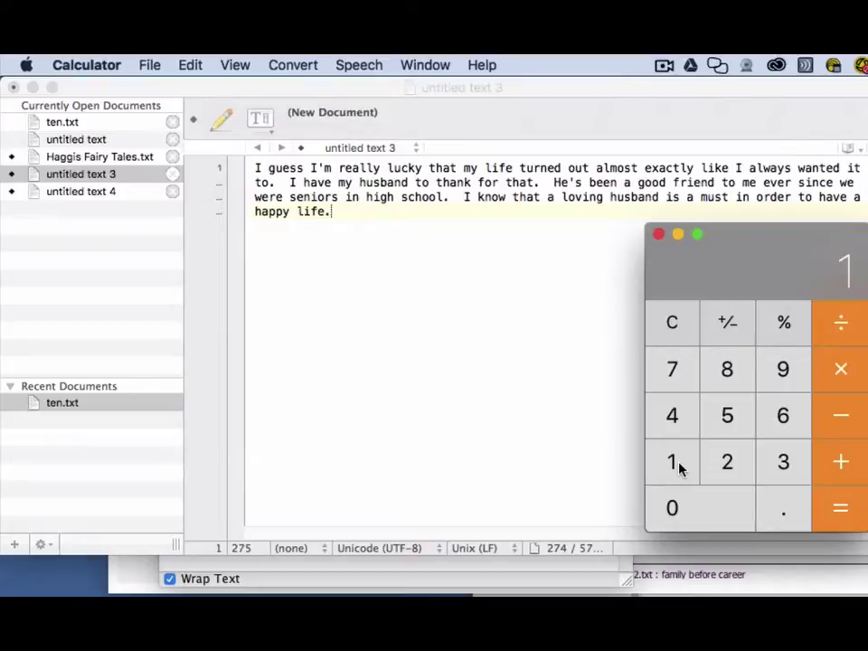
type("81")
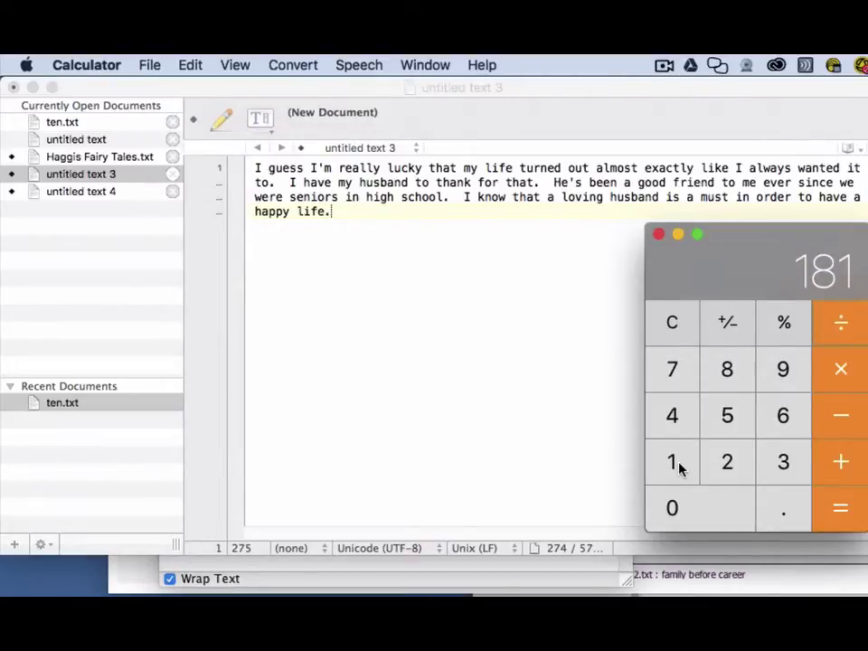
type("/2")
type("74")
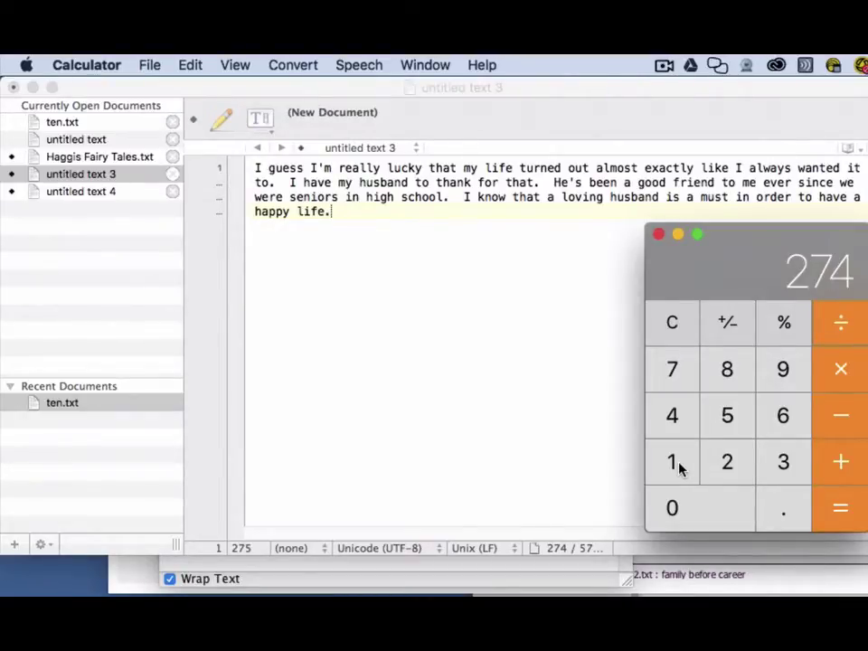
key("Return")
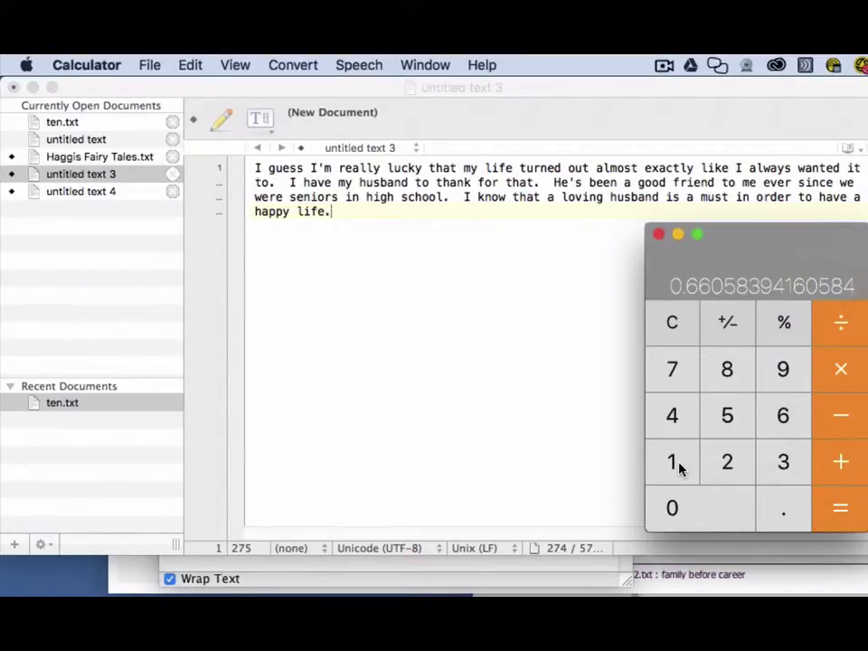
key("super+Tab")
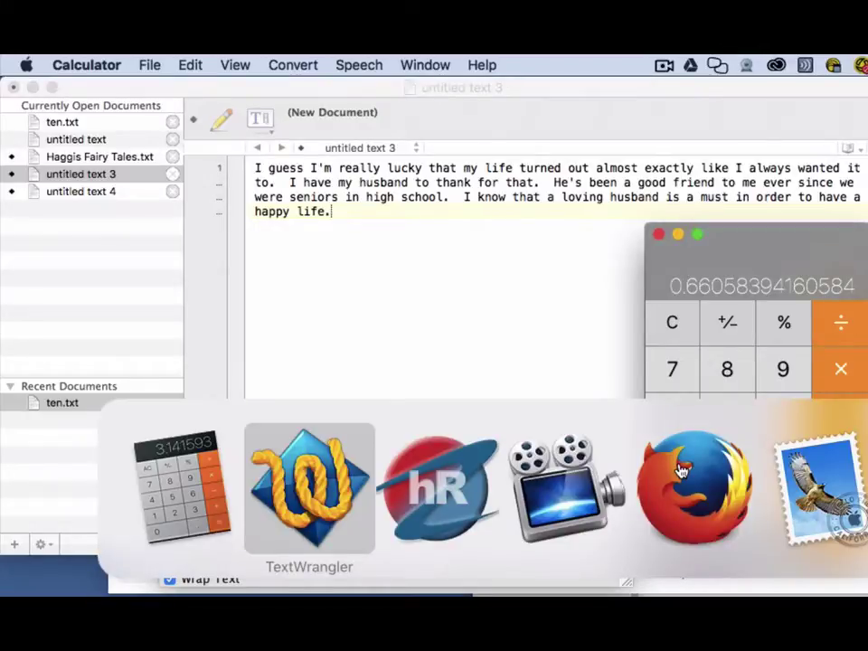
key("super+Tab")
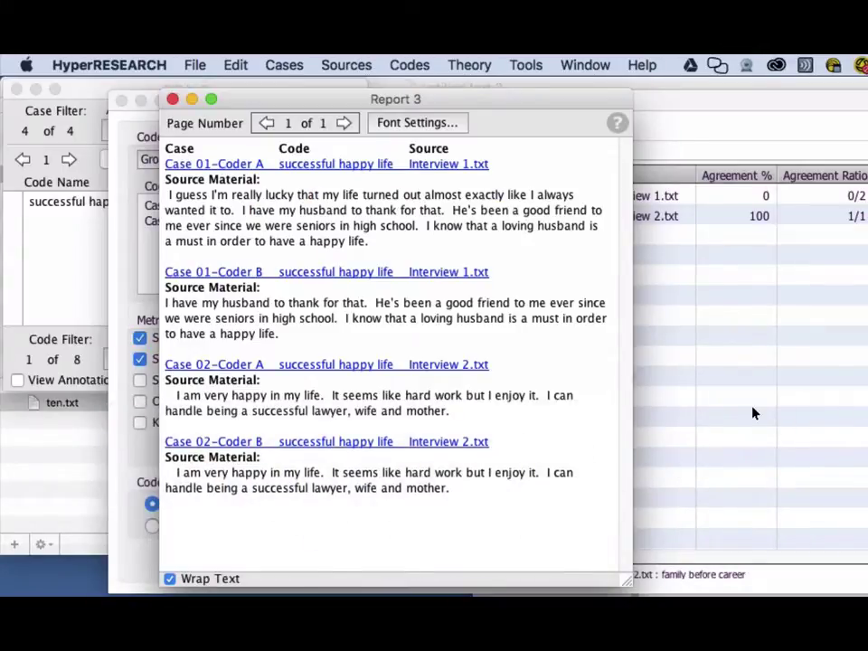
left_click(753, 414)
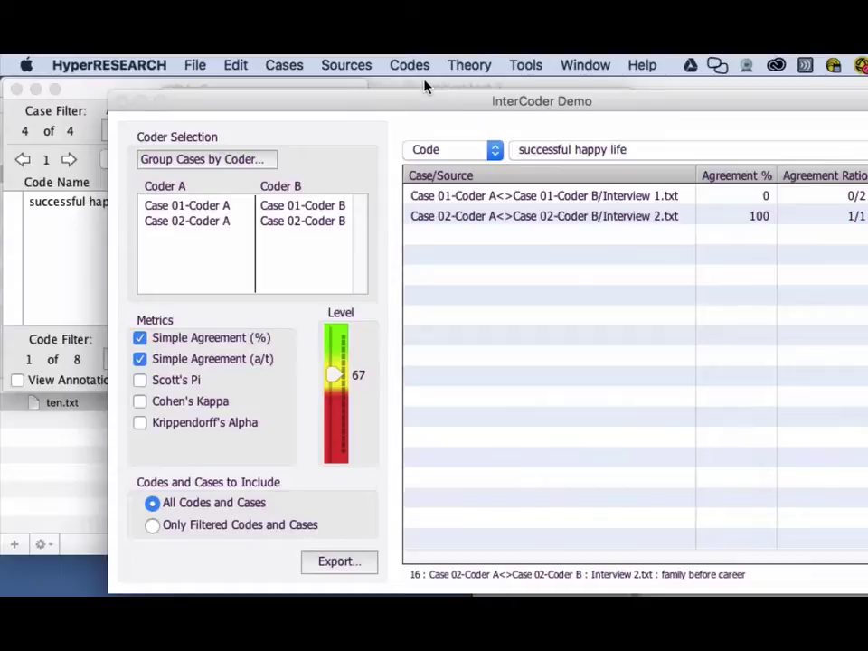
left_click_drag(425, 97, 528, 64)
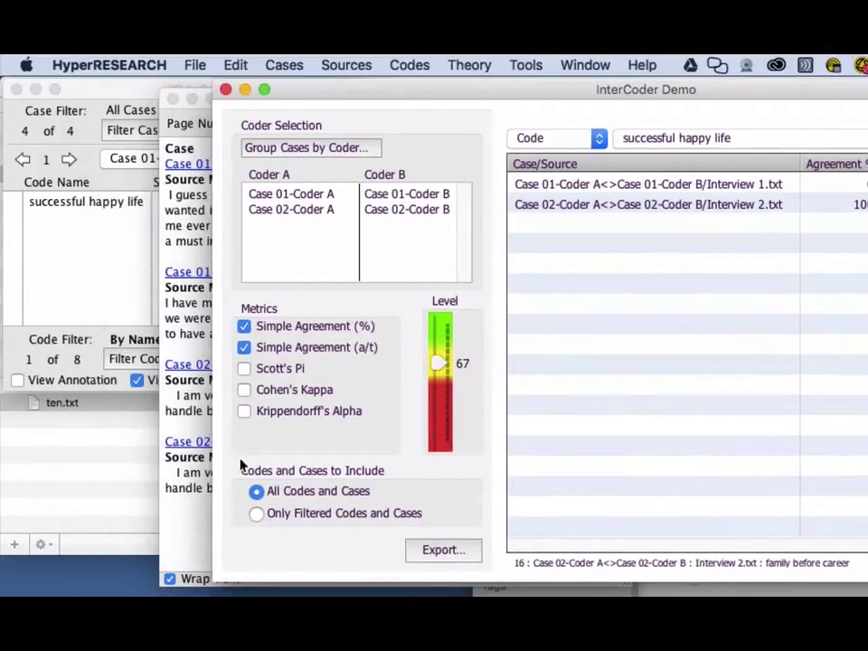
left_click(190, 530)
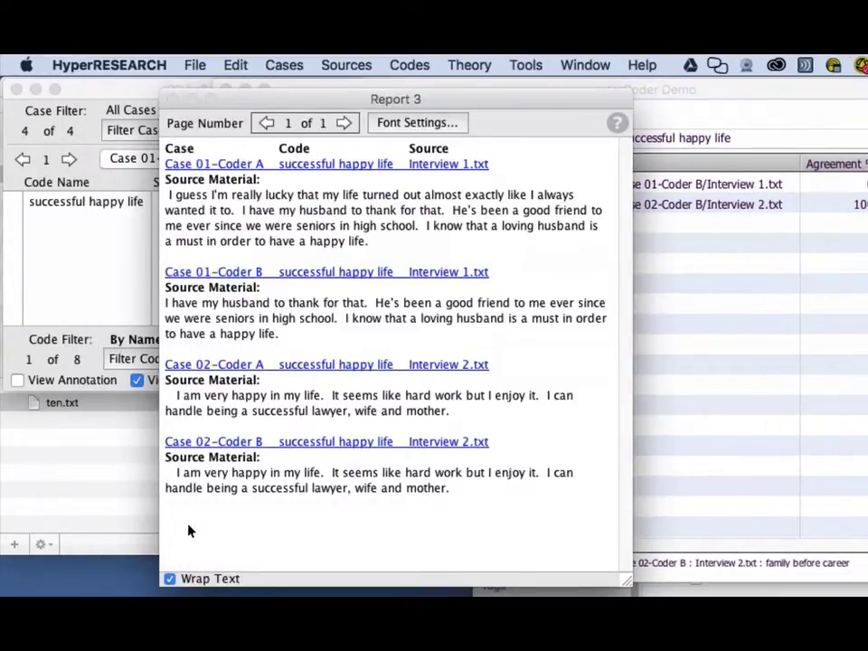
left_click_drag(468, 97, 536, 92)
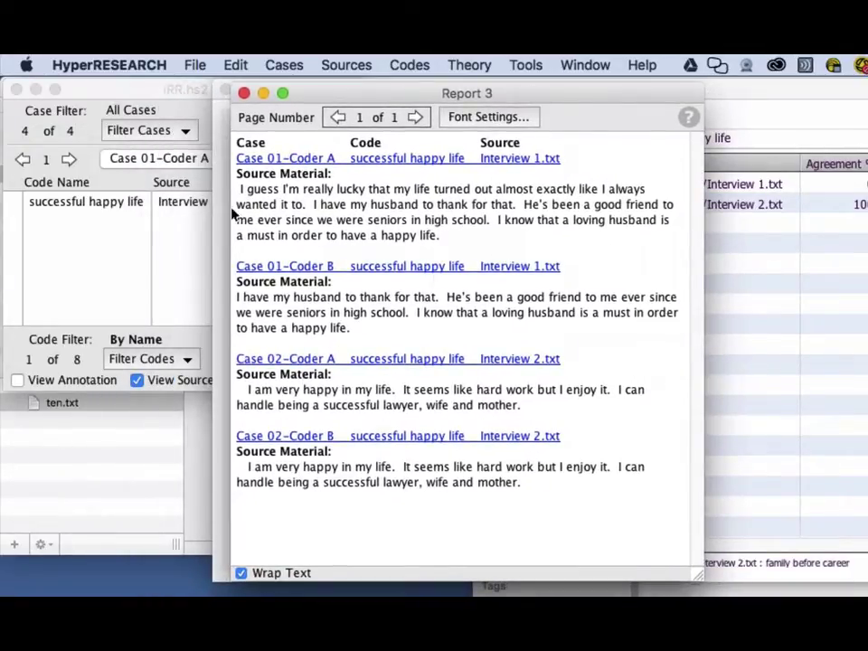